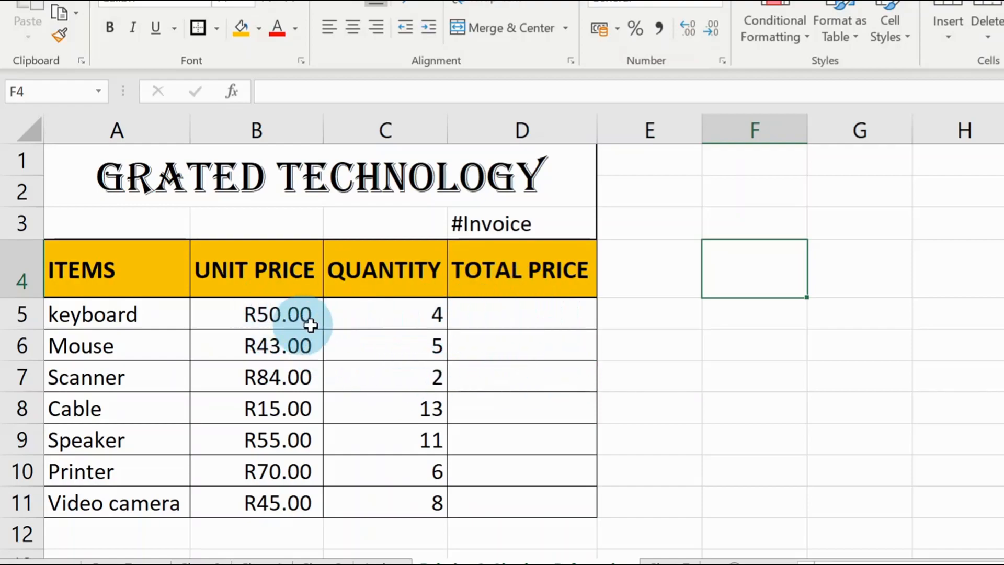
Calculate the keyboard's total price in D5 with =B5*C5 and copy the formula down to D11.
{"action": "left_click", "coordinate": [484, 317]}
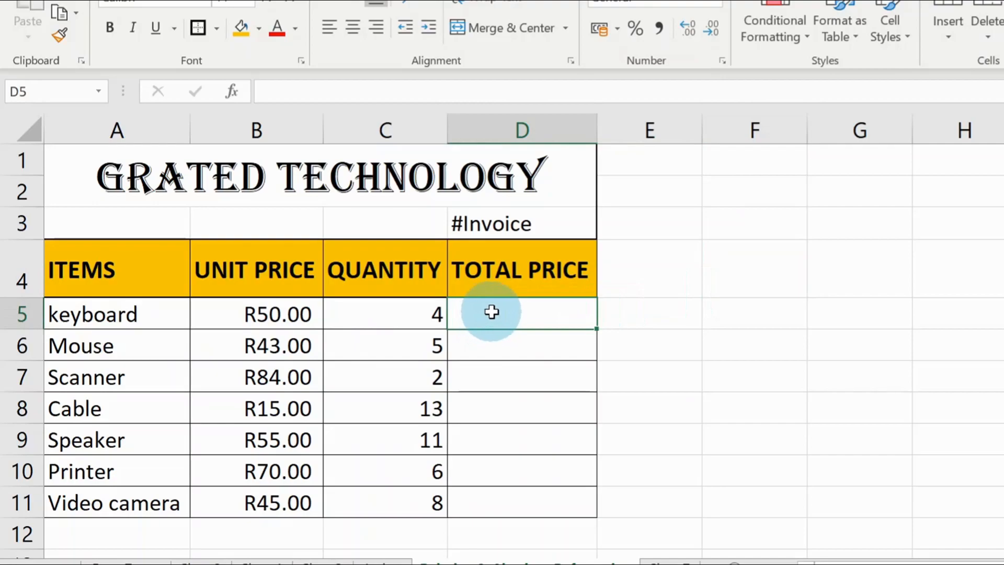
{"action": "type", "text": "="}
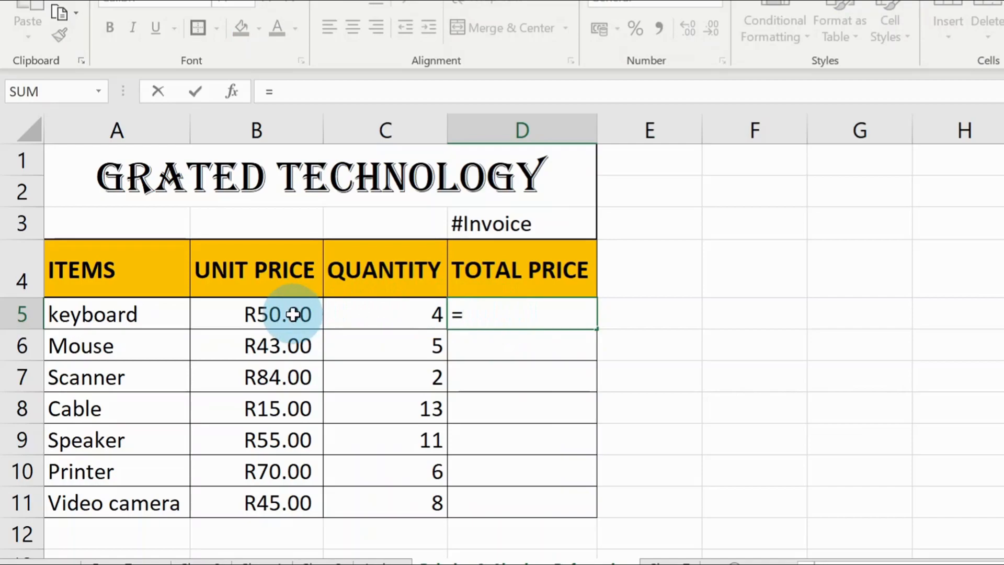
{"action": "left_click", "coordinate": [272, 314]}
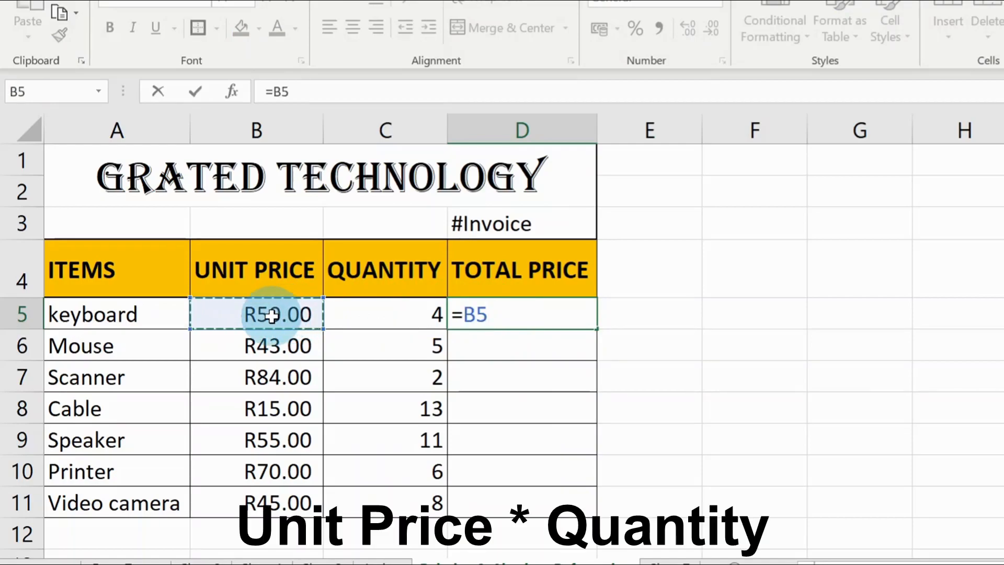
{"action": "type", "text": "*"}
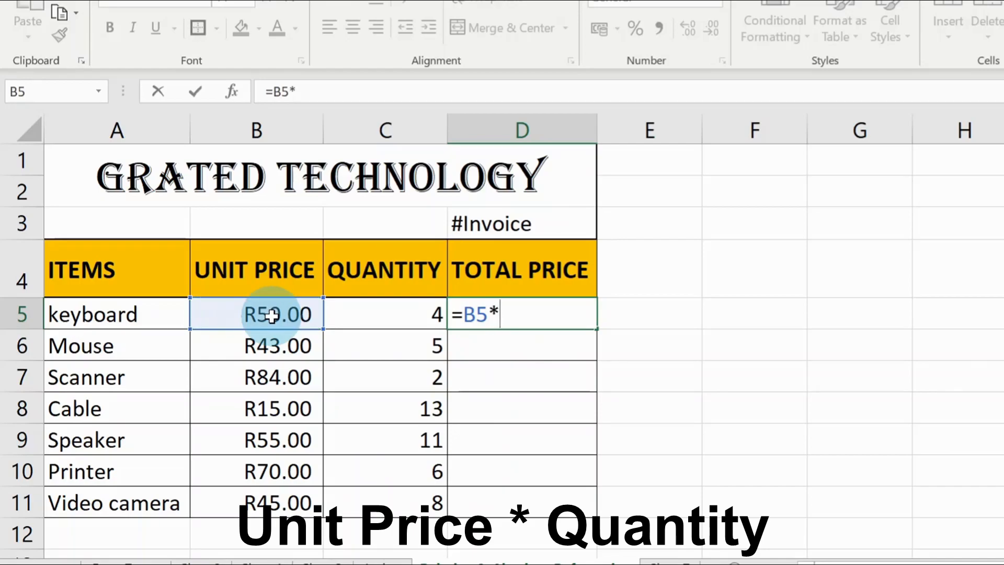
{"action": "left_click", "coordinate": [431, 310]}
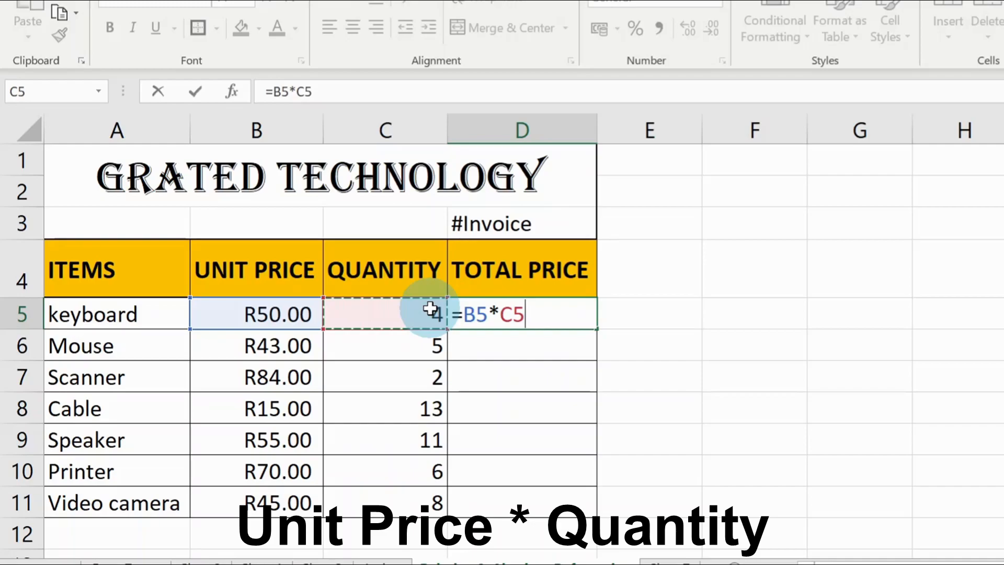
{"action": "key", "text": "Return"}
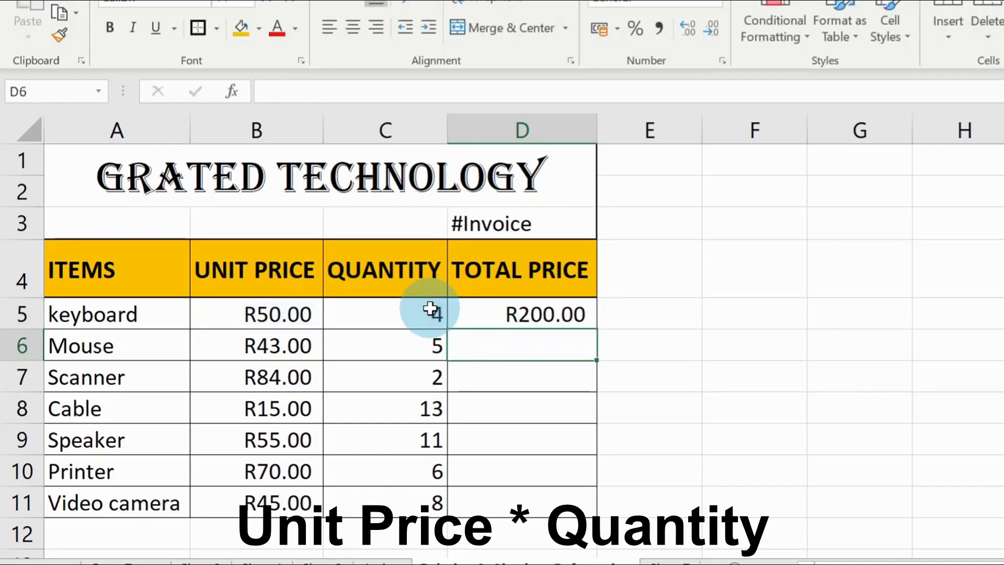
{"action": "left_click", "coordinate": [523, 310]}
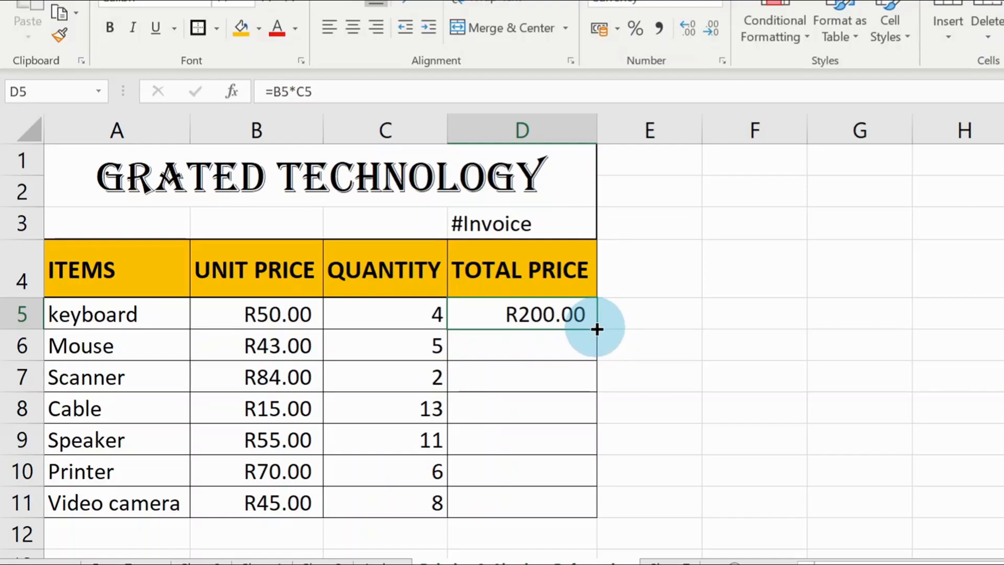
{"action": "left_click_drag", "start_coordinate": [596, 352], "coordinate": [588, 511]}
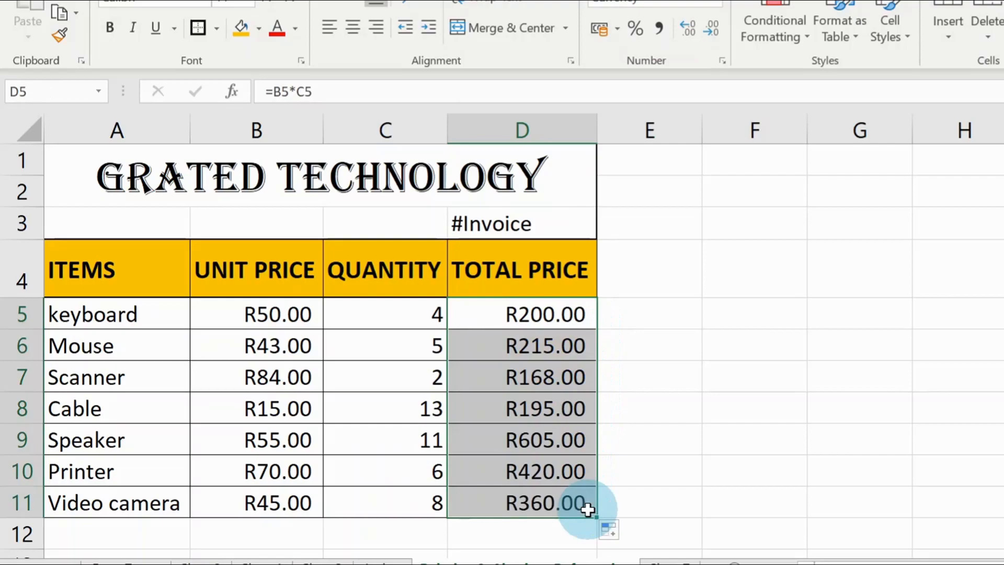
Inspect the total price formulas in D5, D6 and D7 to compare their cell references.
{"action": "left_click", "coordinate": [556, 316]}
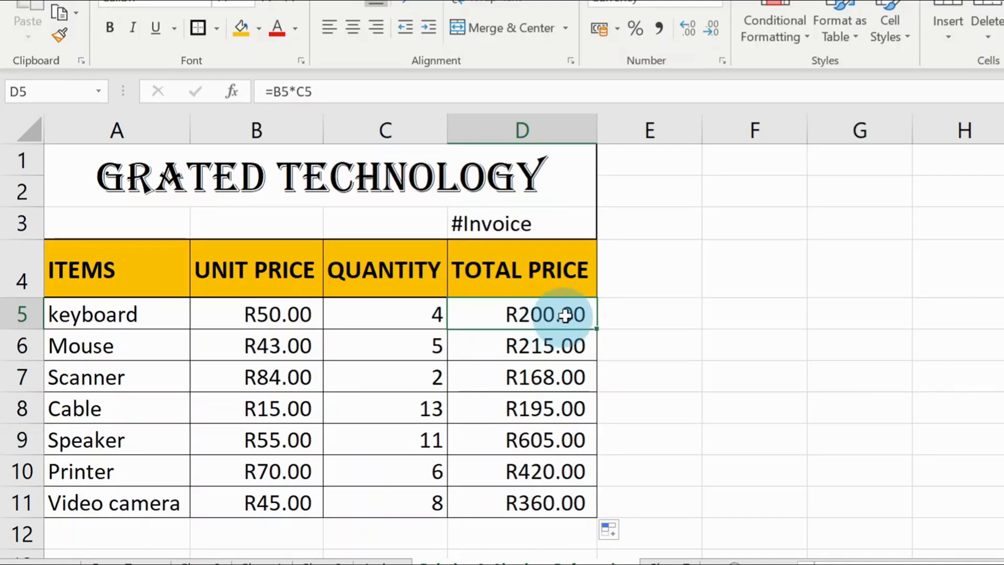
{"action": "double_click", "coordinate": [560, 315]}
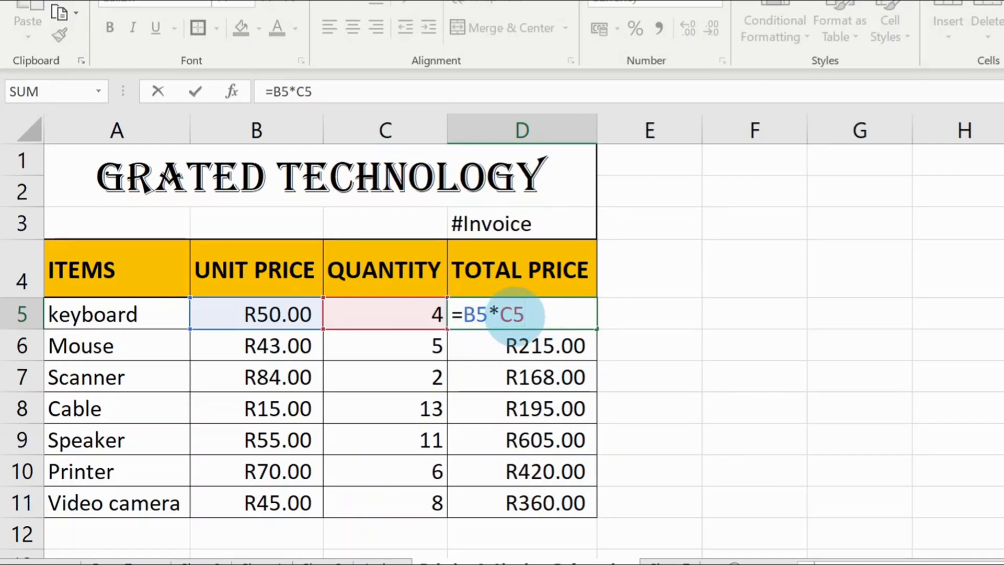
{"action": "key", "text": "Return"}
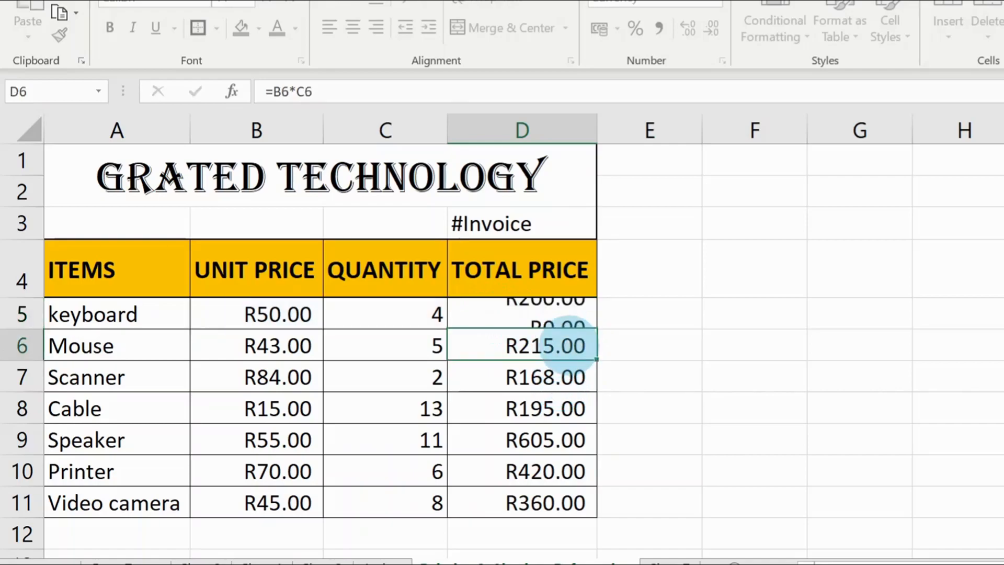
{"action": "double_click", "coordinate": [568, 346]}
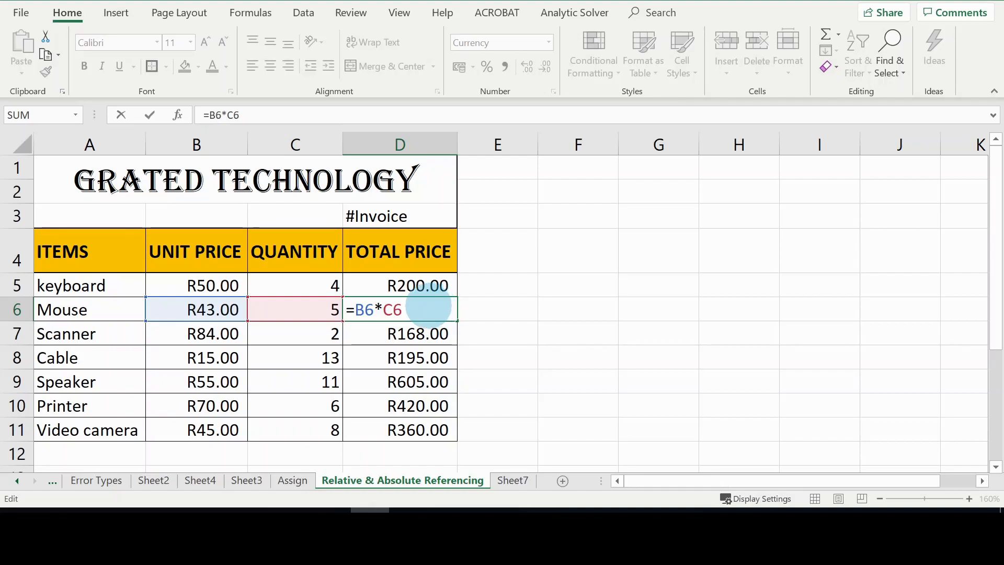
{"action": "left_click", "coordinate": [436, 332]}
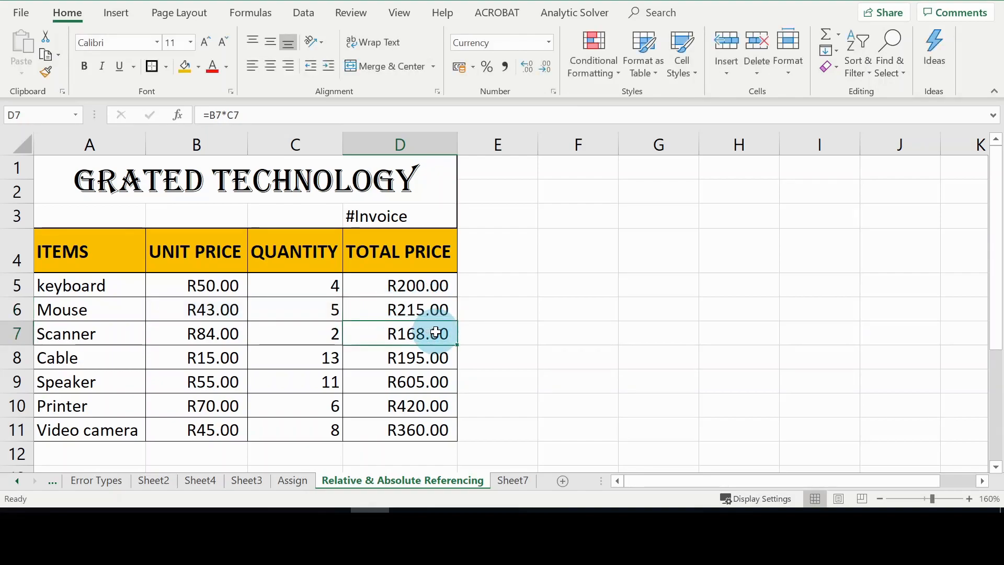
{"action": "double_click", "coordinate": [438, 333]}
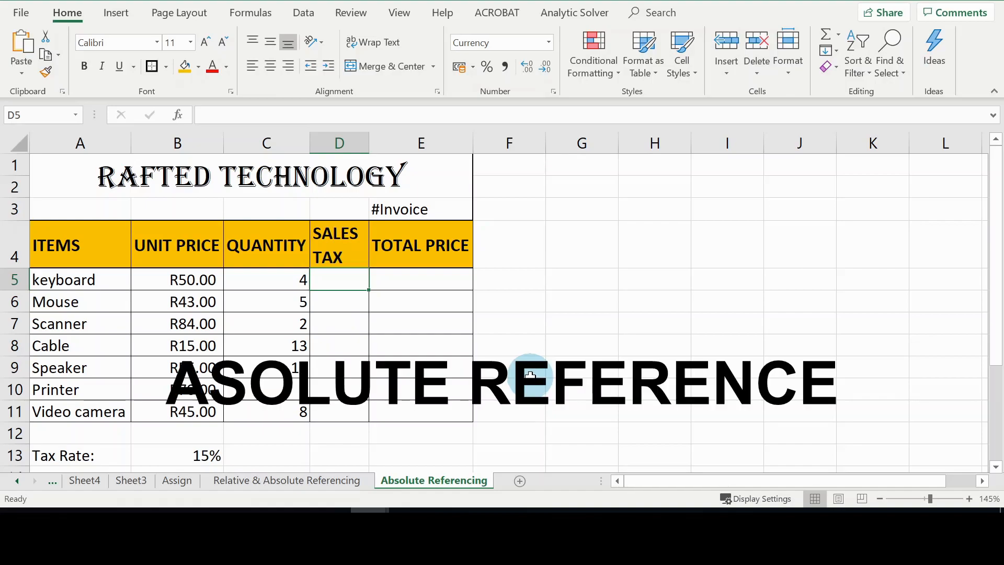
Examine the tax rate in row 13 and the Sales Tax column of the Absolute Referencing sheet.
{"action": "left_click", "coordinate": [15, 456]}
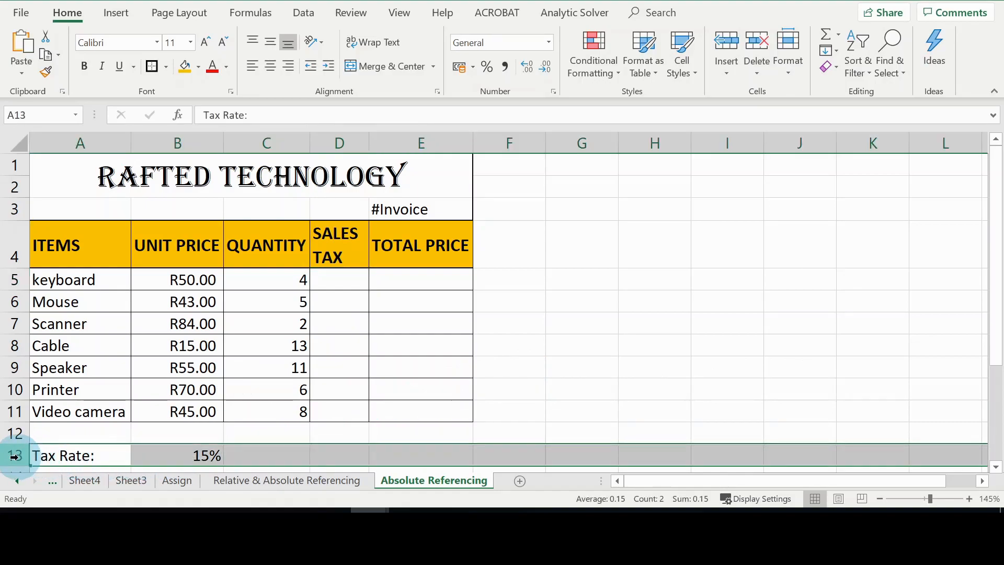
{"action": "left_click", "coordinate": [176, 457]}
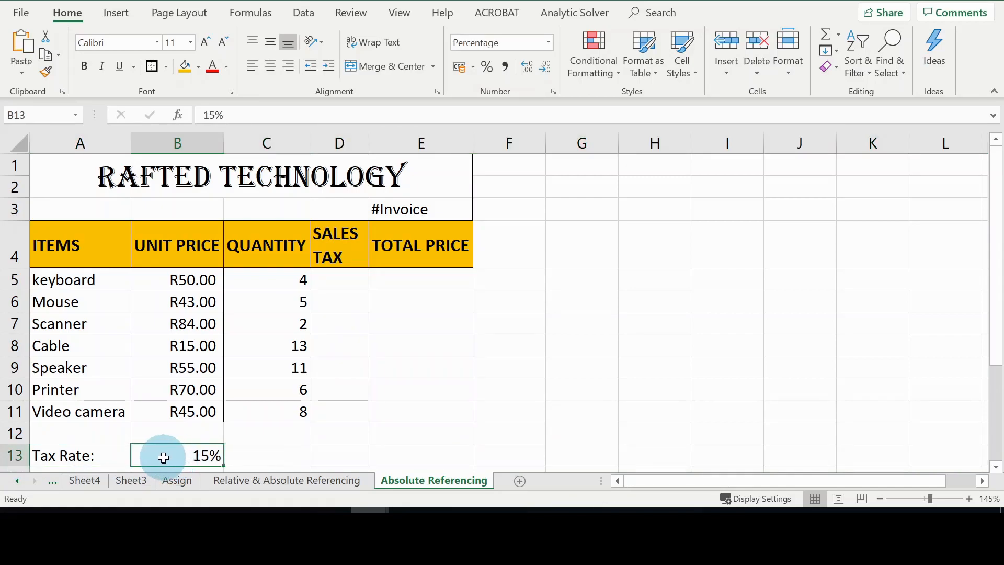
{"action": "left_click", "coordinate": [338, 141]}
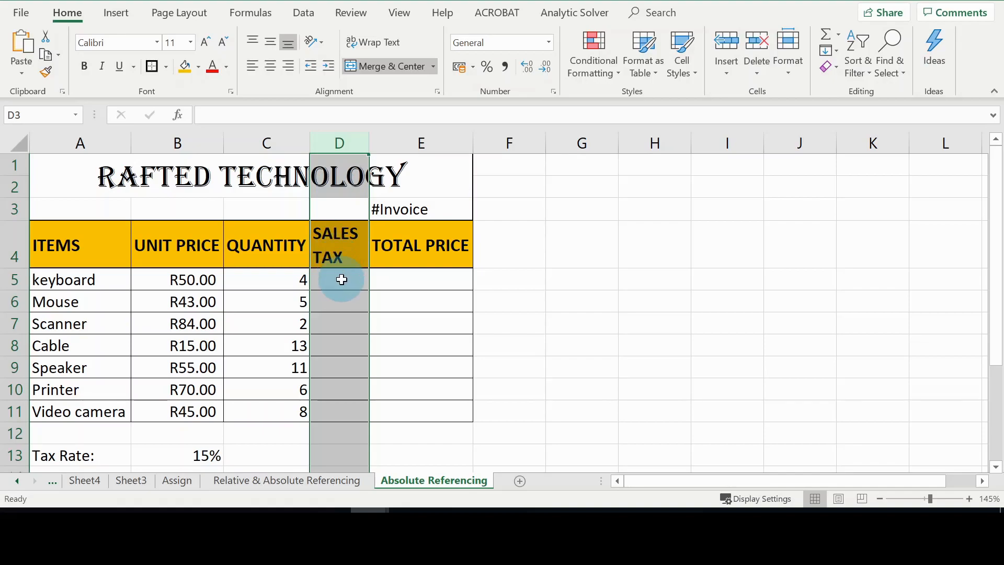
Calculate the keyboard's sales tax in D5 with the formula =(B5*C5)*B13.
{"action": "left_click", "coordinate": [341, 280]}
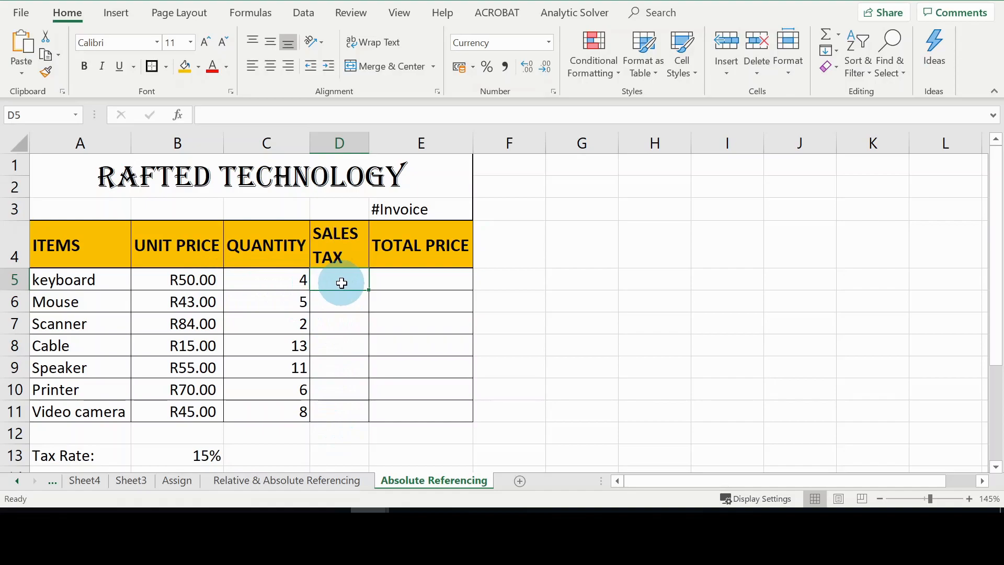
{"action": "type", "text": "="}
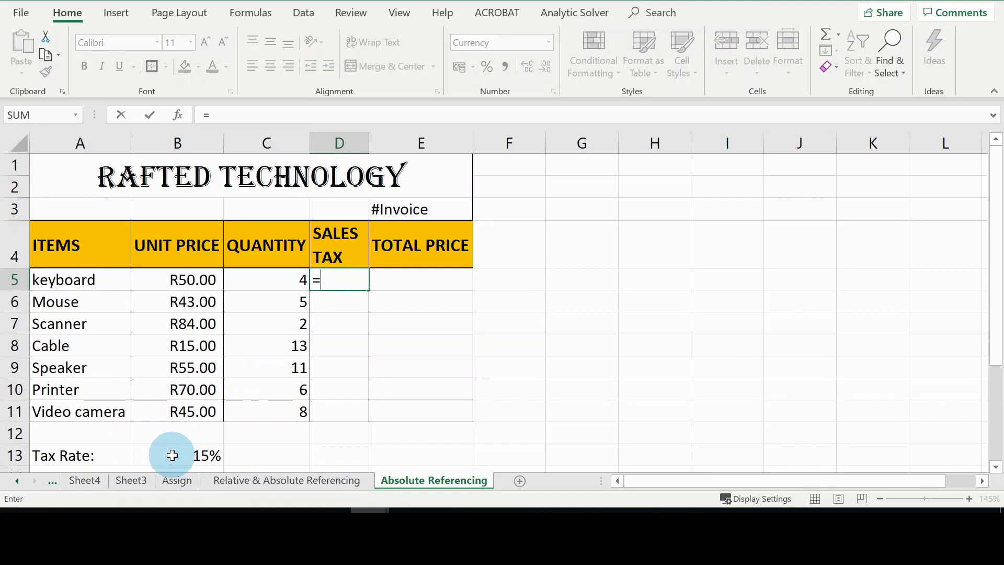
{"action": "type", "text": "("}
{"action": "left_click", "coordinate": [199, 276]}
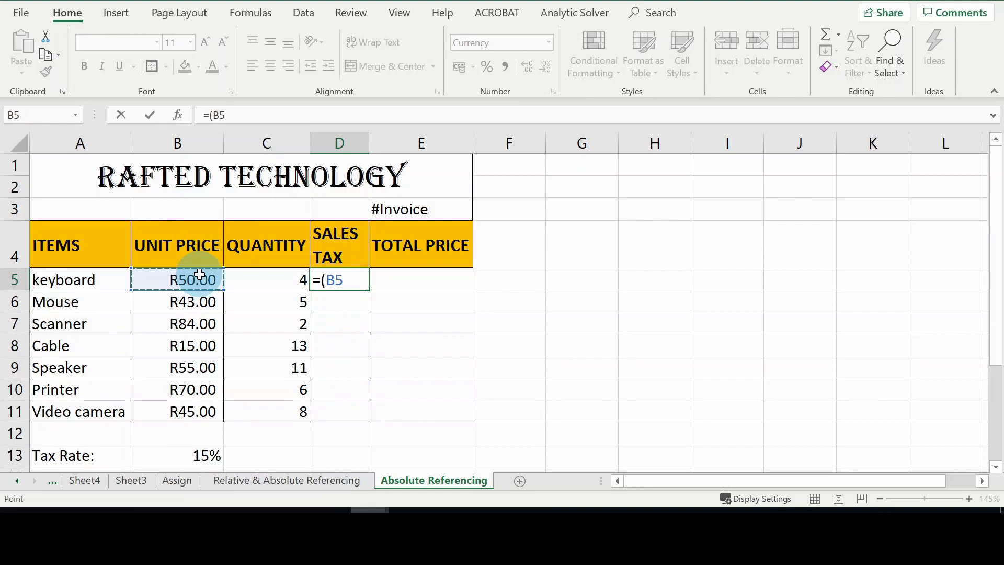
{"action": "type", "text": "*"}
{"action": "left_click", "coordinate": [286, 278]}
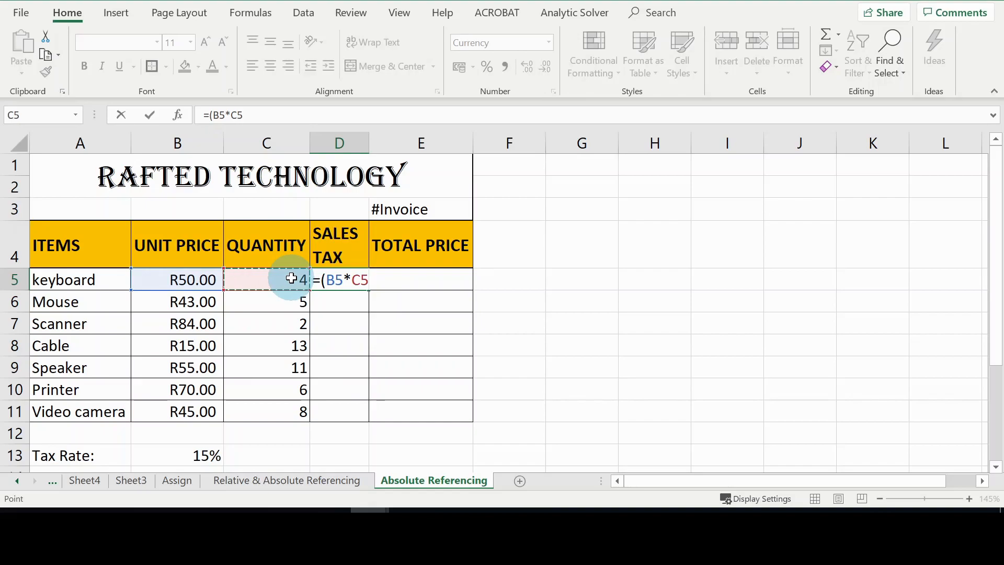
{"action": "type", "text": ")"}
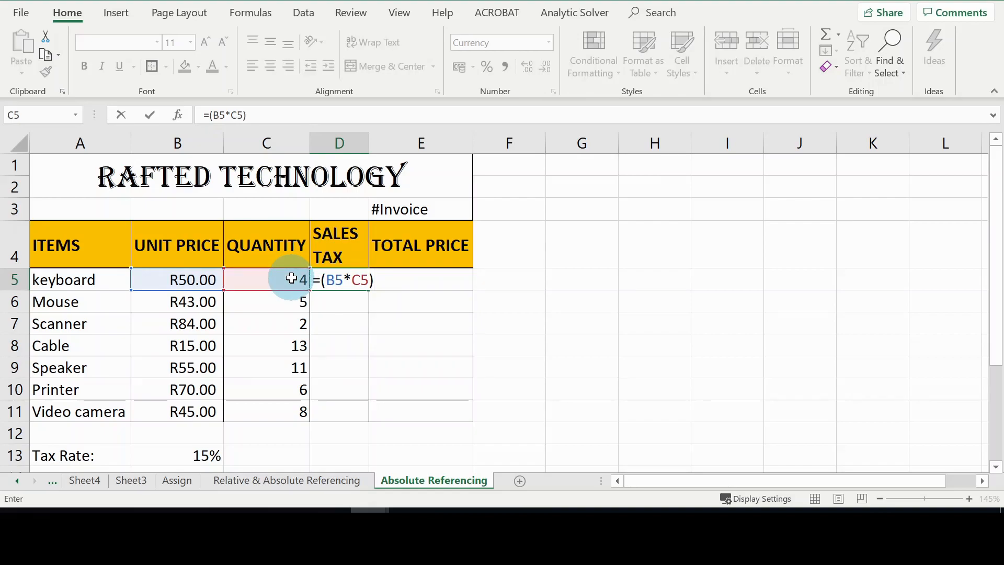
{"action": "type", "text": "*"}
{"action": "left_click", "coordinate": [197, 457]}
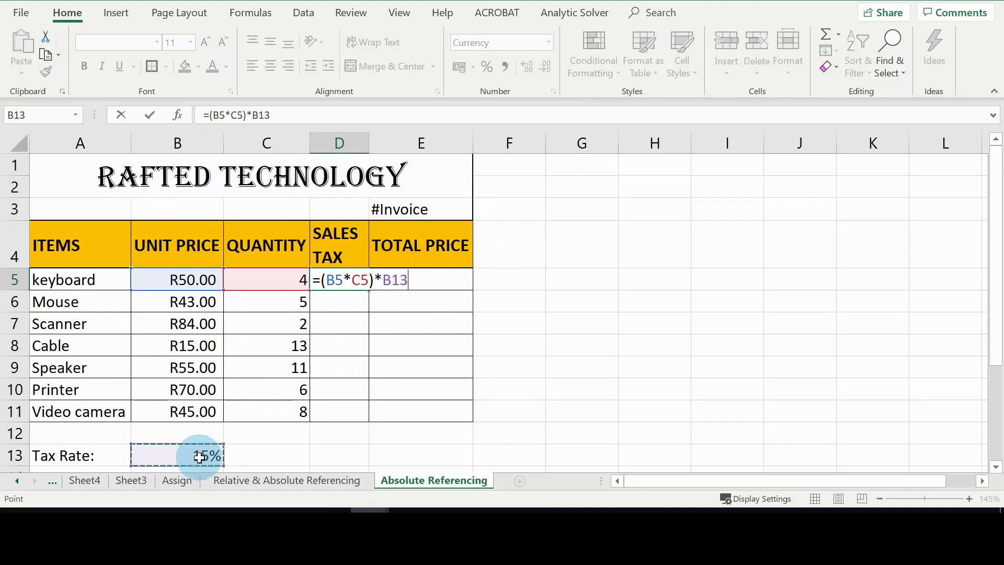
{"action": "key", "text": "Return"}
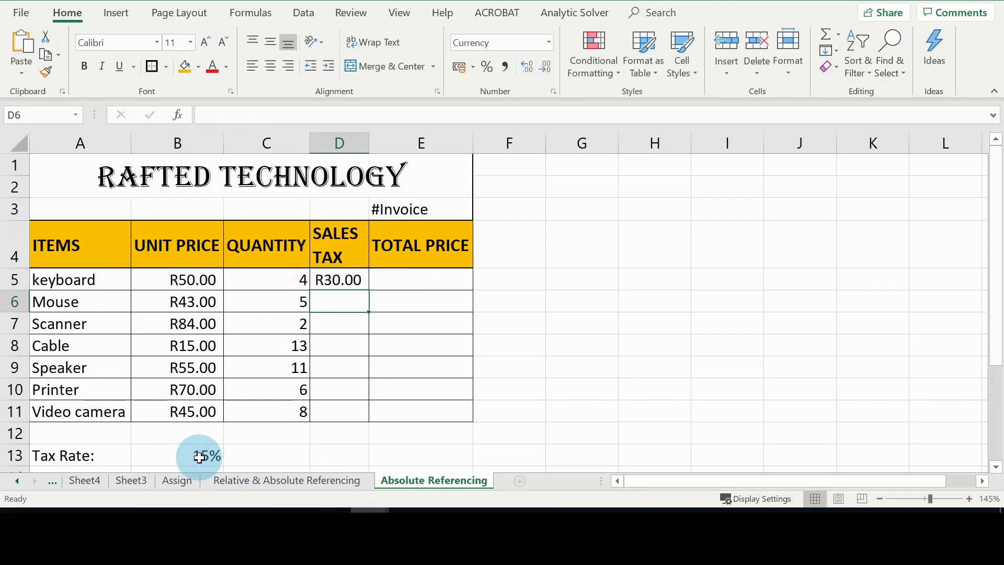
Try copying the sales tax formula from D5 down to D11 and compare the references in D6 and D5.
{"action": "left_click", "coordinate": [338, 279]}
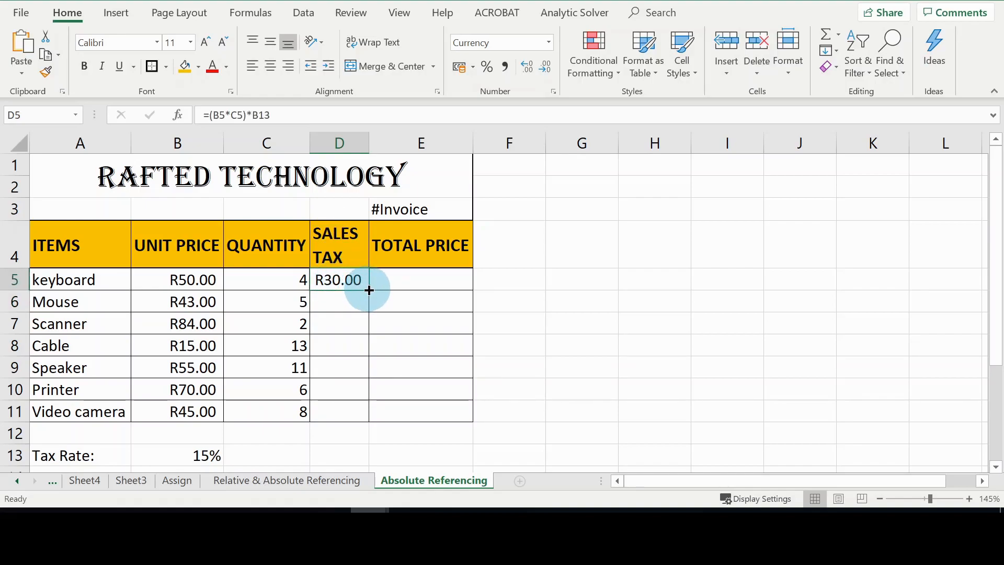
{"action": "left_click_drag", "start_coordinate": [369, 291], "coordinate": [367, 413]}
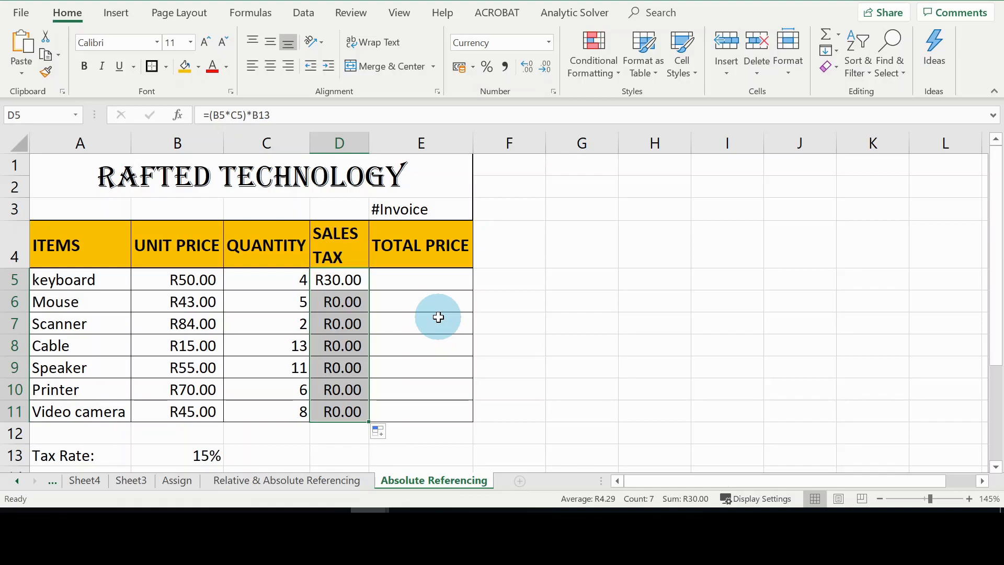
{"action": "left_click", "coordinate": [343, 302]}
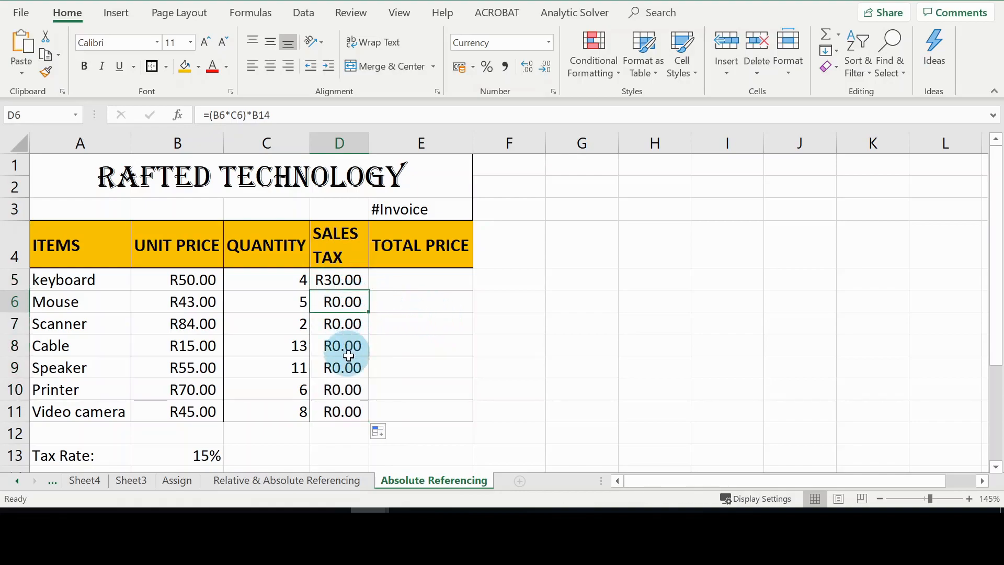
{"action": "left_click", "coordinate": [347, 280]}
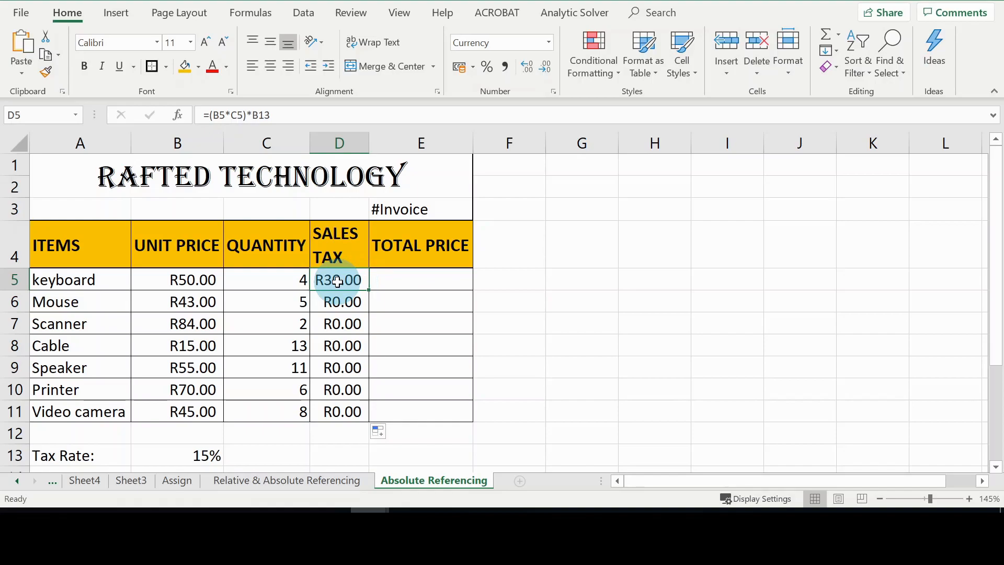
Clear the copied sales tax formulas from D6 to D11.
{"action": "left_click_drag", "start_coordinate": [340, 413], "coordinate": [338, 306]}
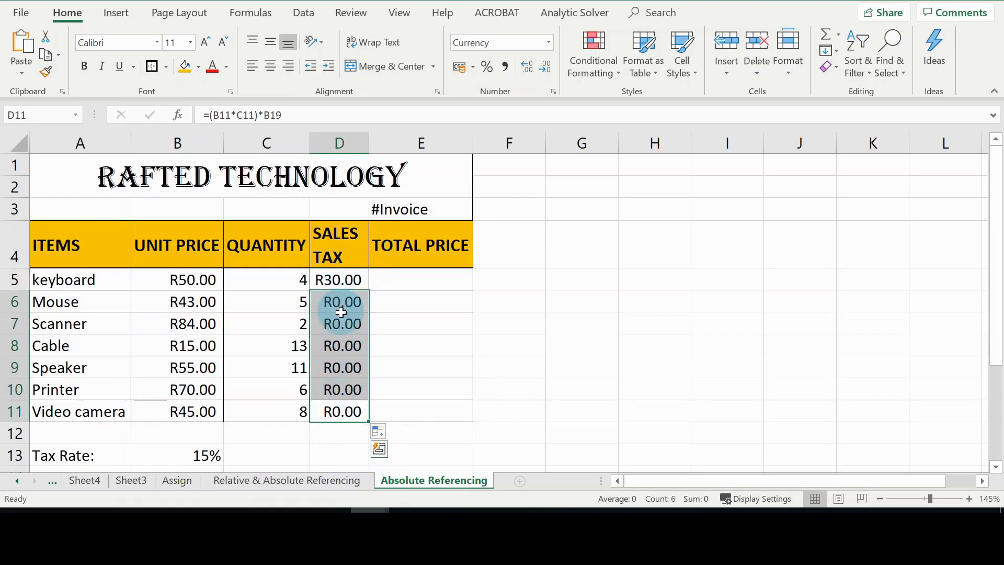
{"action": "key", "text": "Delete"}
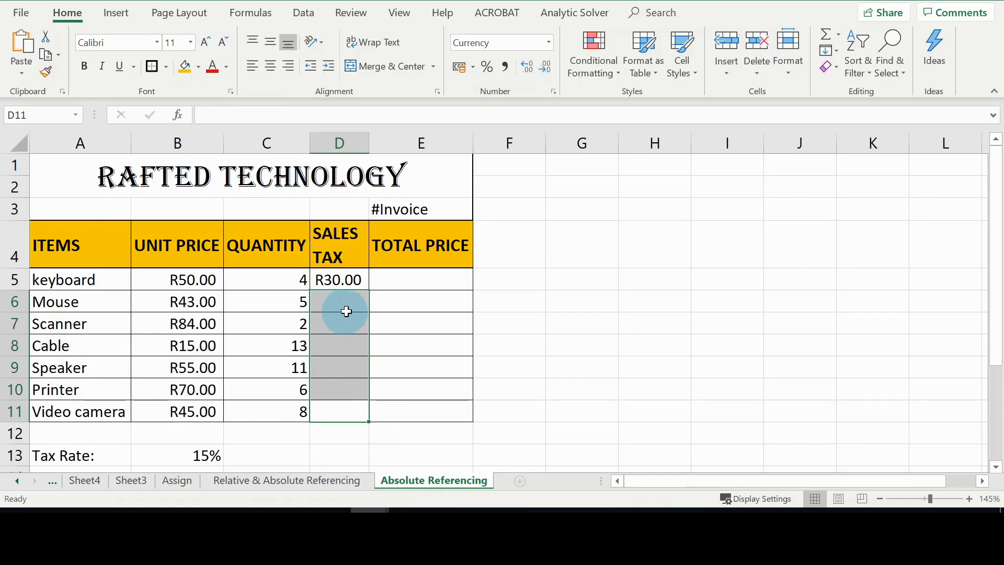
Make the tax rate reference in the keyboard's sales tax formula absolute, so D5 reads =(B5*C5)*$B$13.
{"action": "left_click", "coordinate": [341, 279]}
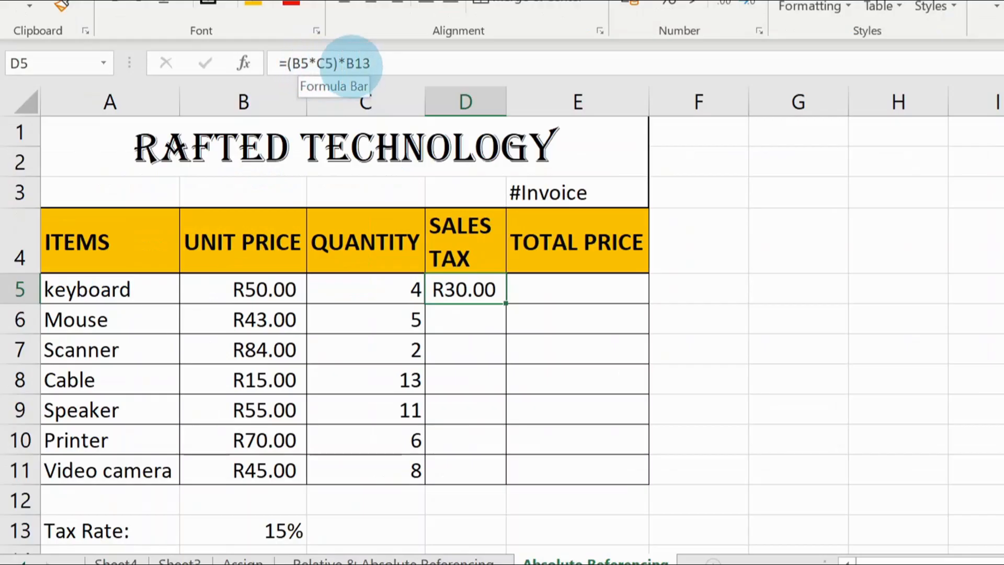
{"action": "left_click", "coordinate": [345, 63]}
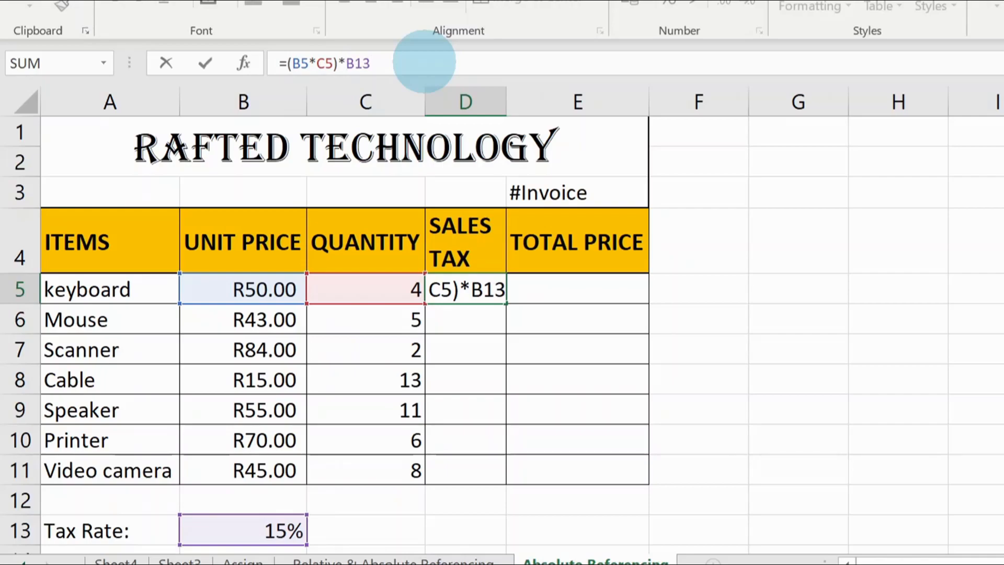
{"action": "type", "text": "$"}
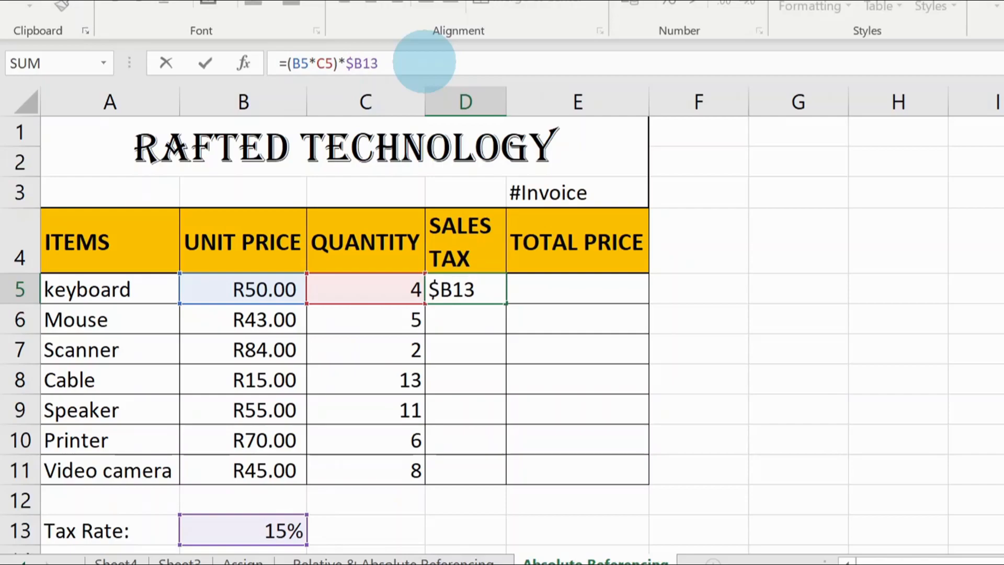
{"action": "left_click", "coordinate": [362, 63]}
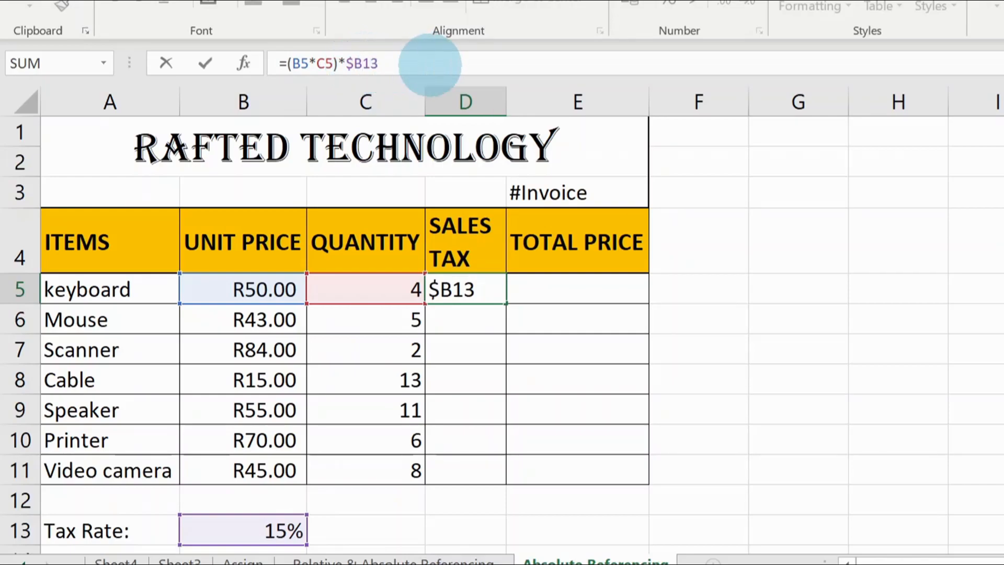
{"action": "type", "text": "$"}
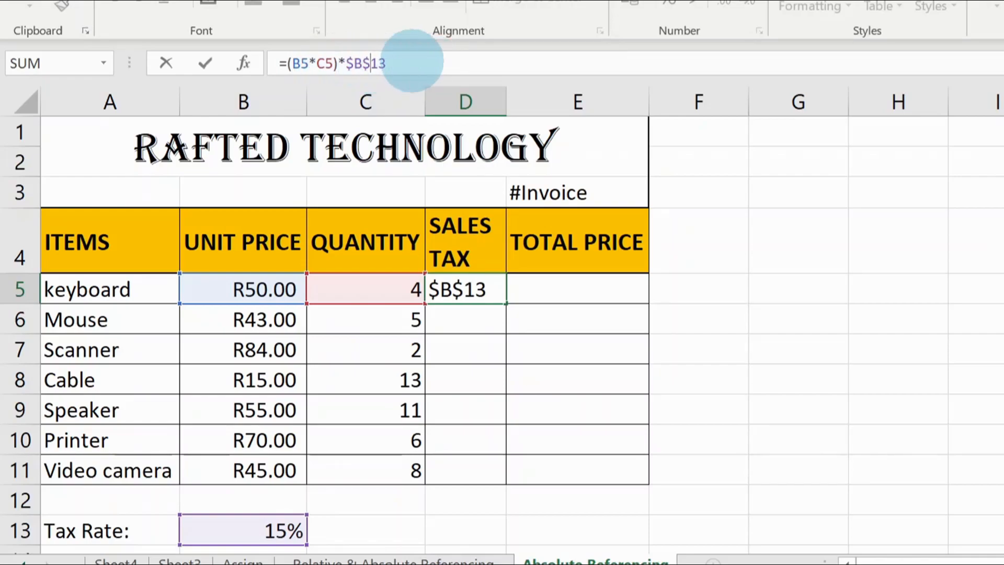
{"action": "left_click", "coordinate": [412, 62]}
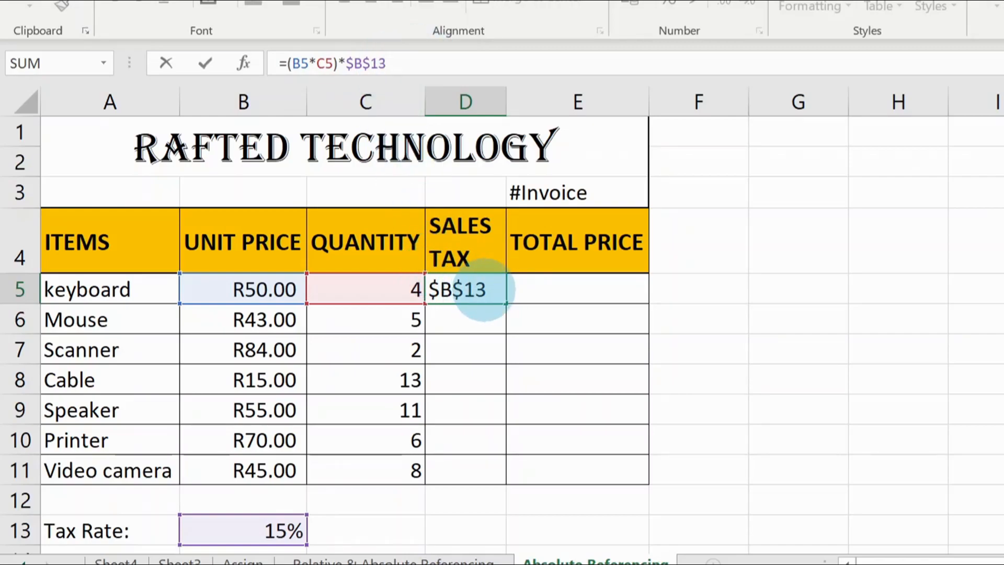
{"action": "key", "text": "Return"}
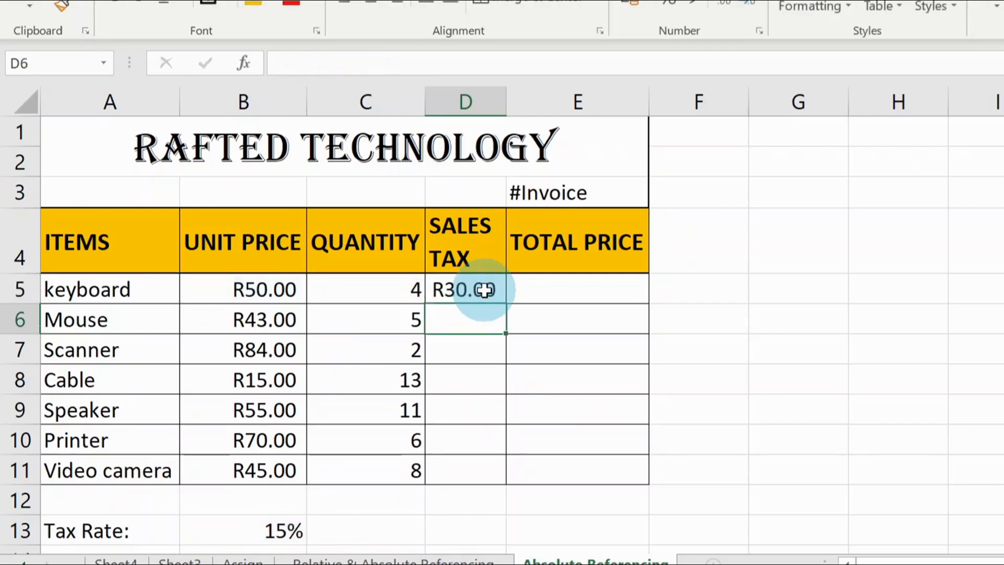
Copy the sales tax formula from D5 down to D11 and check the references in the column.
{"action": "left_click", "coordinate": [485, 289]}
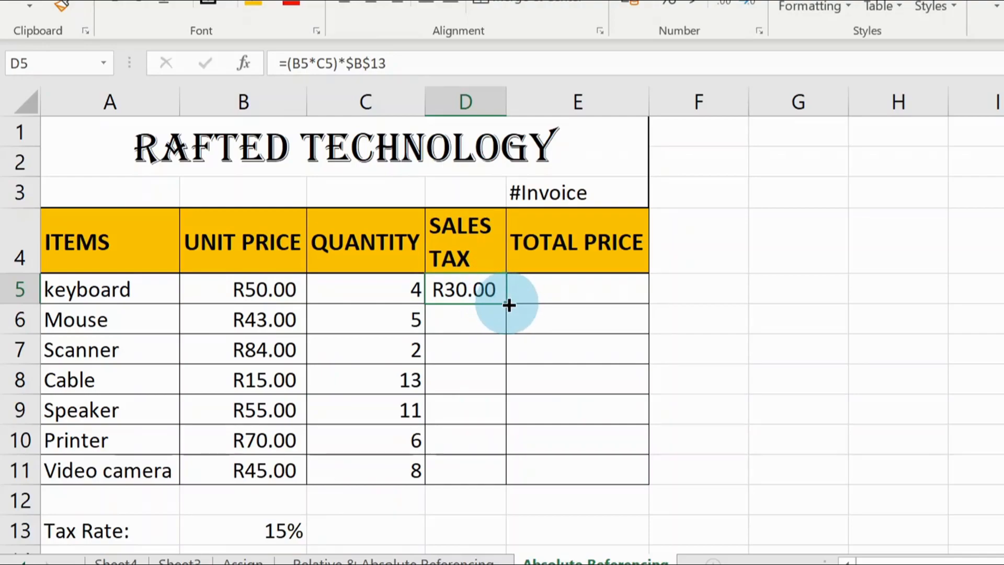
{"action": "left_click_drag", "start_coordinate": [509, 305], "coordinate": [503, 477]}
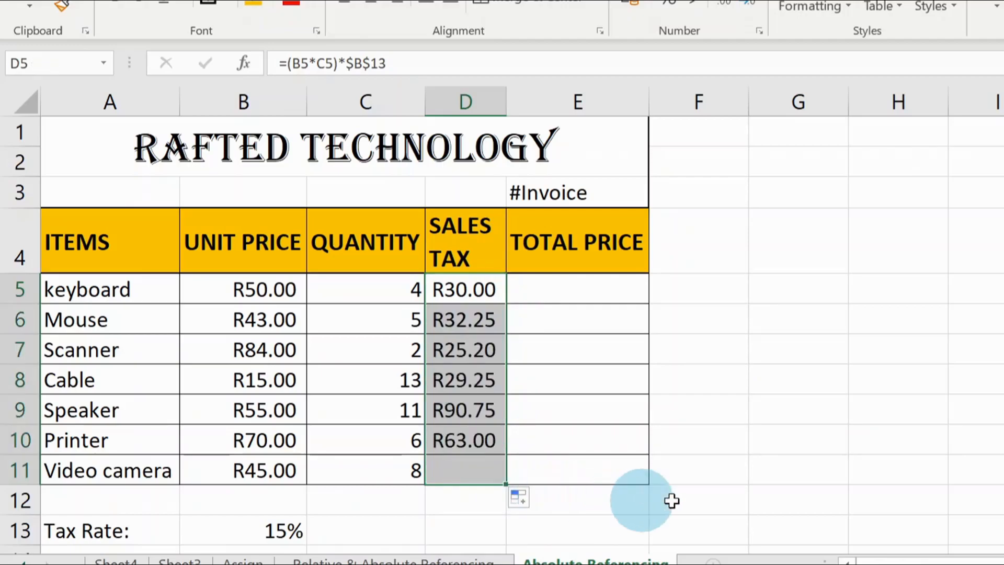
{"action": "left_click", "coordinate": [490, 349]}
{"action": "left_click", "coordinate": [481, 289]}
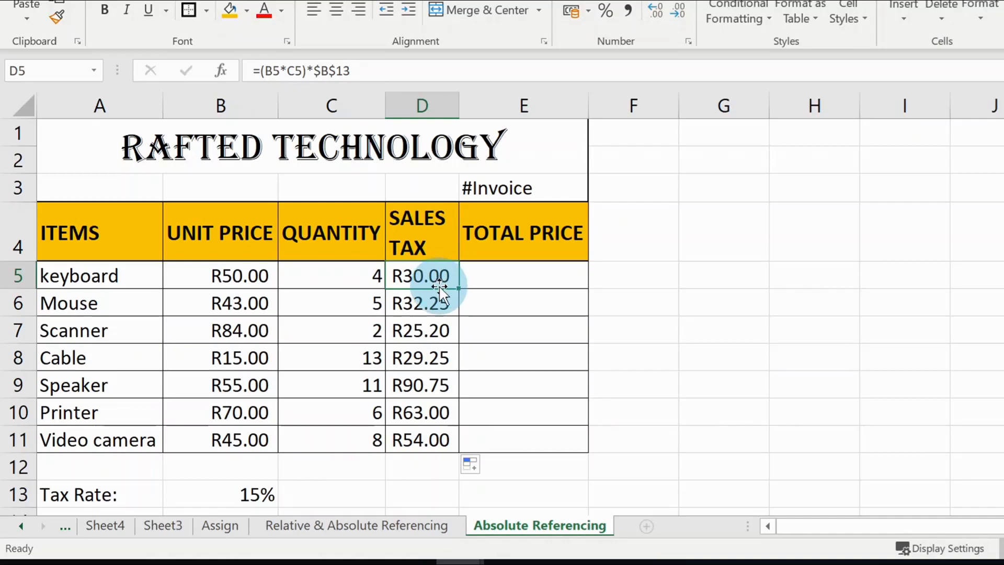
Calculate the keyboard's total price including sales tax in E5 with the formula =(B5*C5)+D5.
{"action": "left_click", "coordinate": [527, 276]}
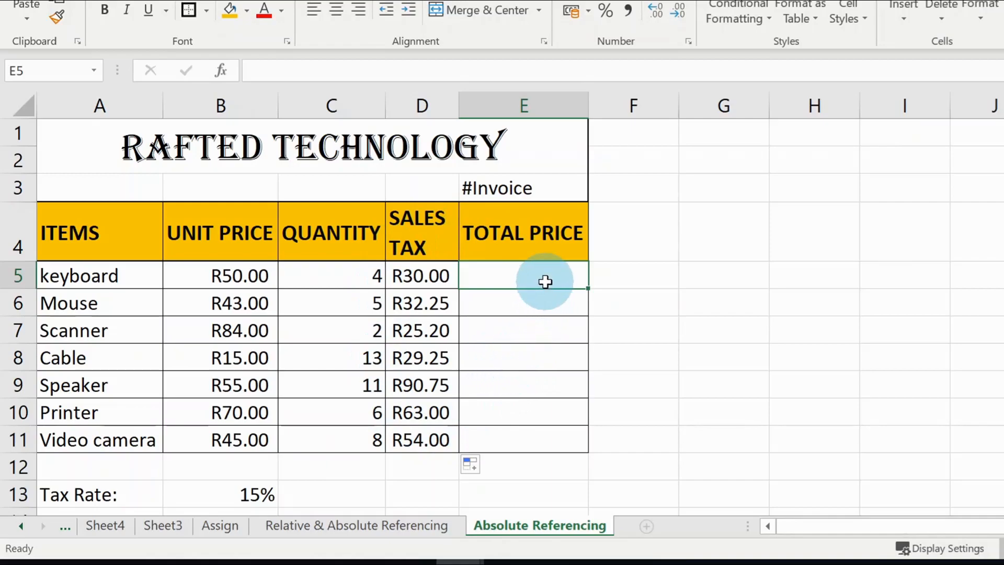
{"action": "type", "text": "="}
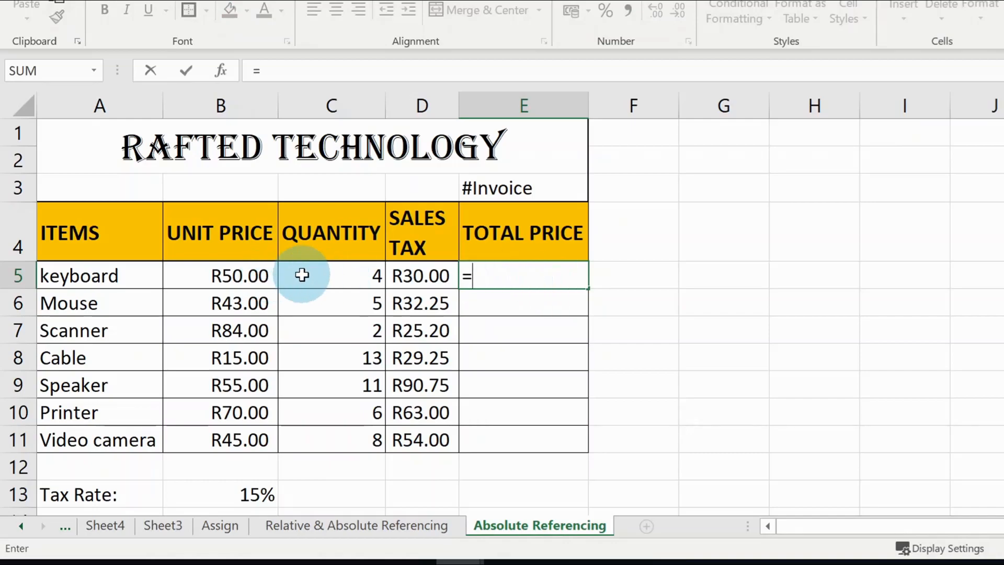
{"action": "type", "text": "("}
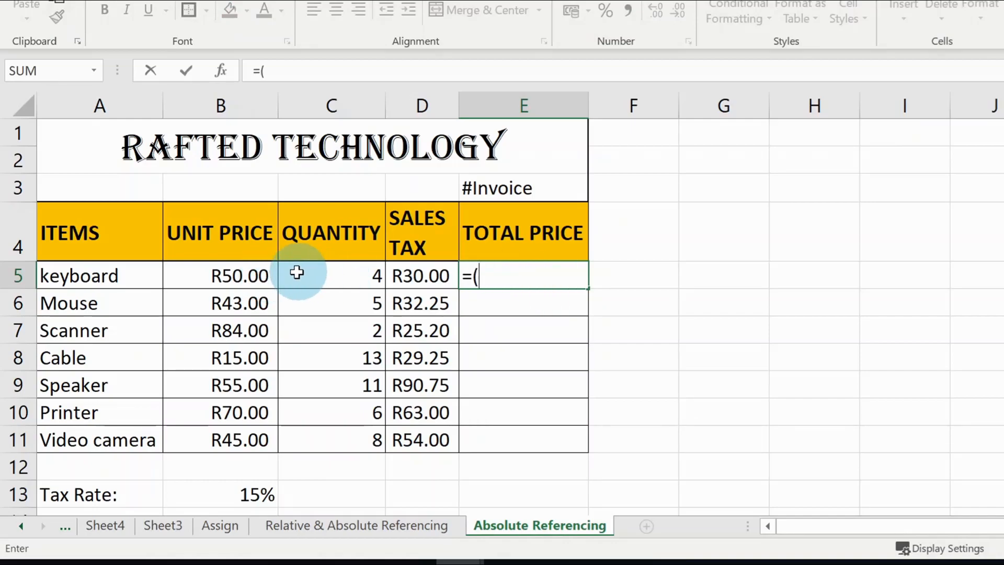
{"action": "left_click", "coordinate": [260, 279]}
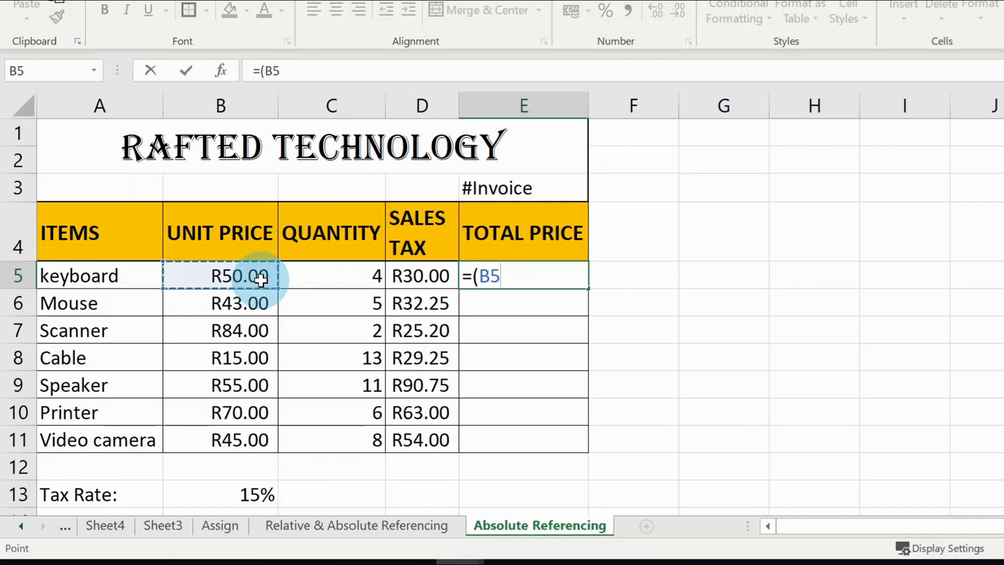
{"action": "type", "text": "*"}
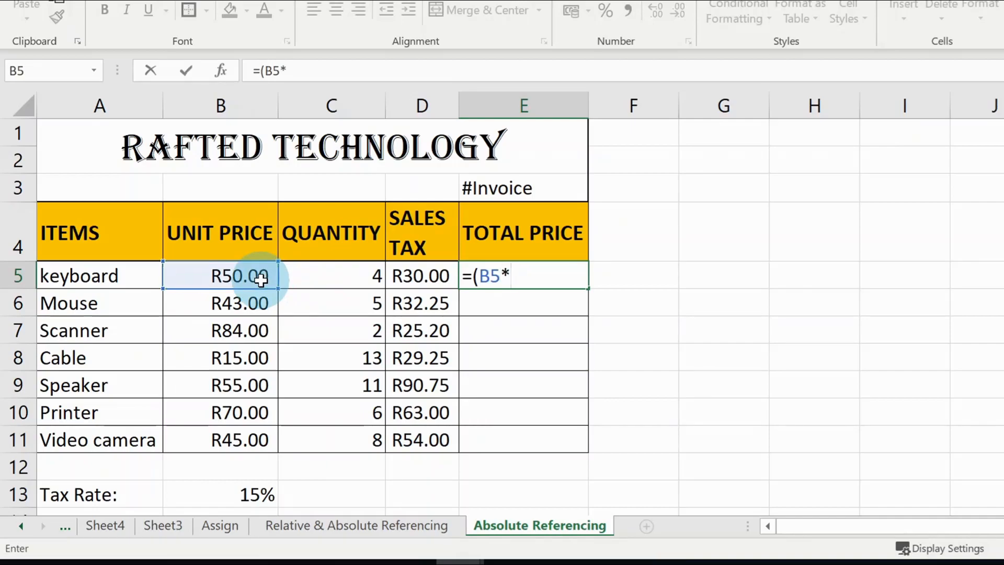
{"action": "left_click", "coordinate": [352, 277]}
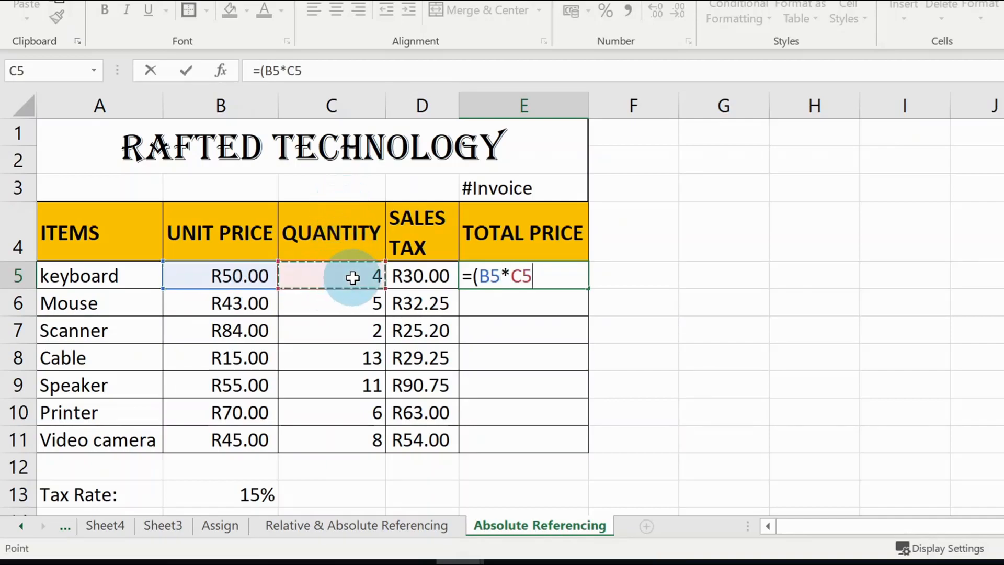
{"action": "type", "text": ")"}
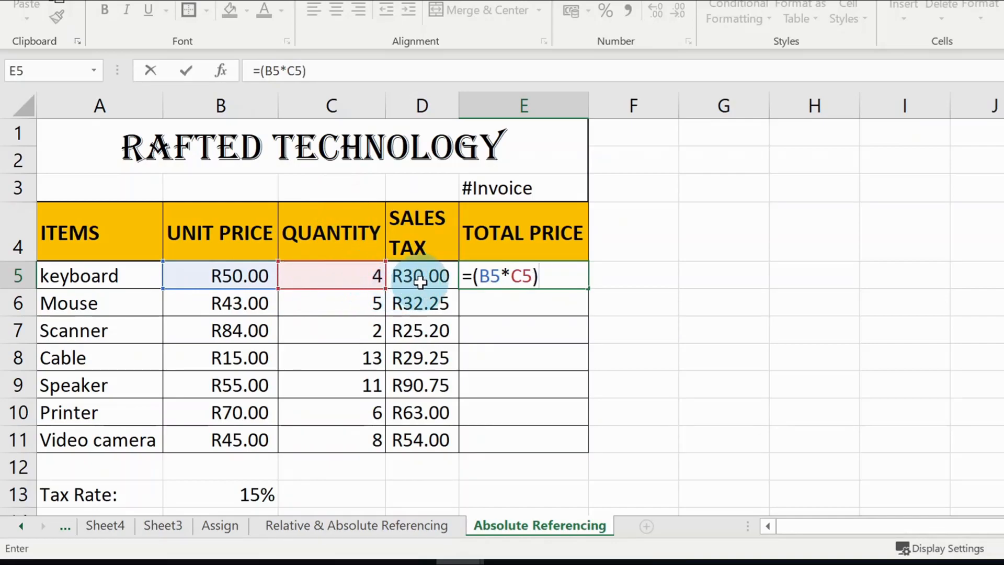
{"action": "type", "text": "+"}
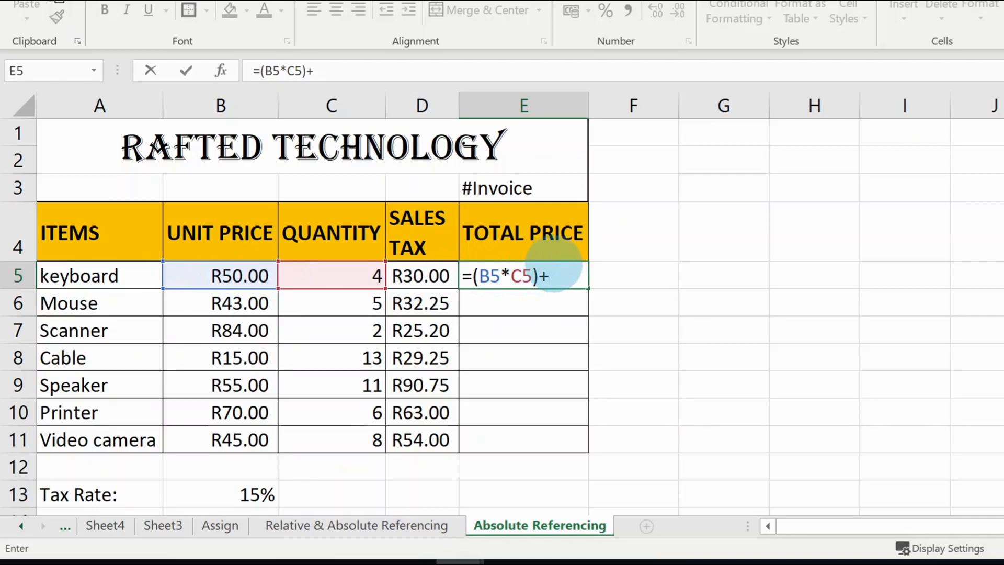
{"action": "left_click", "coordinate": [436, 276]}
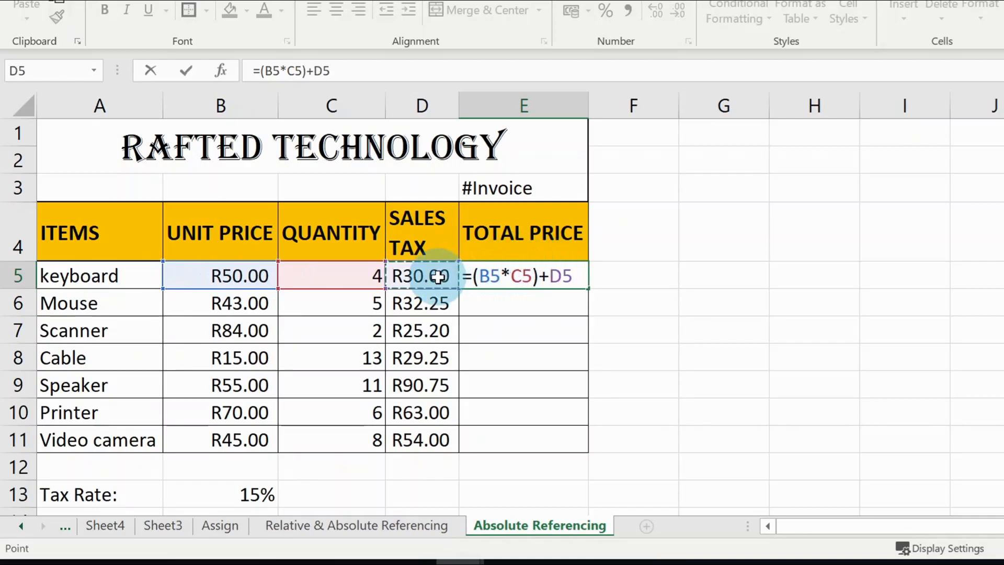
{"action": "key", "text": "Return"}
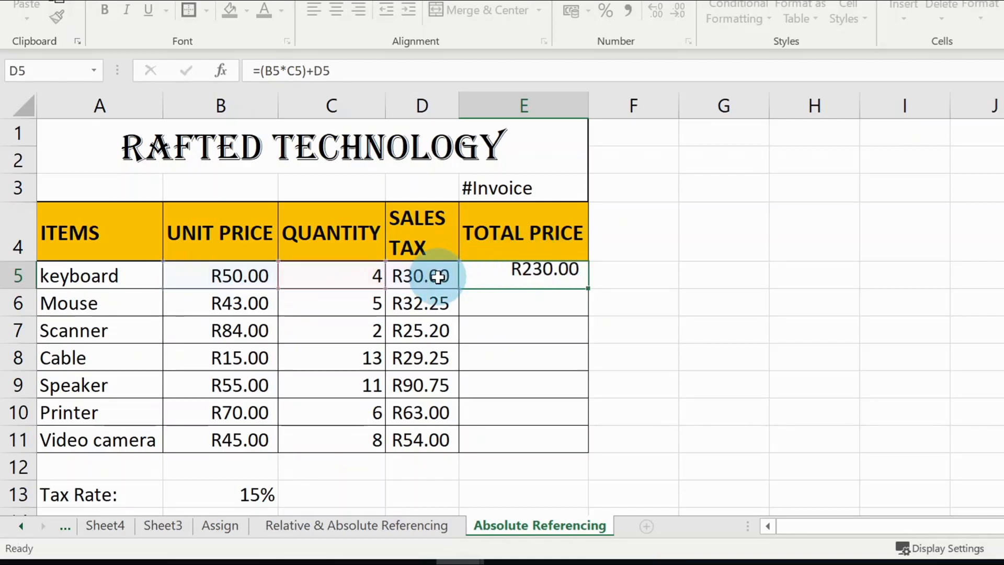
Copy the total price formula from E5 down to E11 and select the Sales Tax column.
{"action": "left_click", "coordinate": [540, 275]}
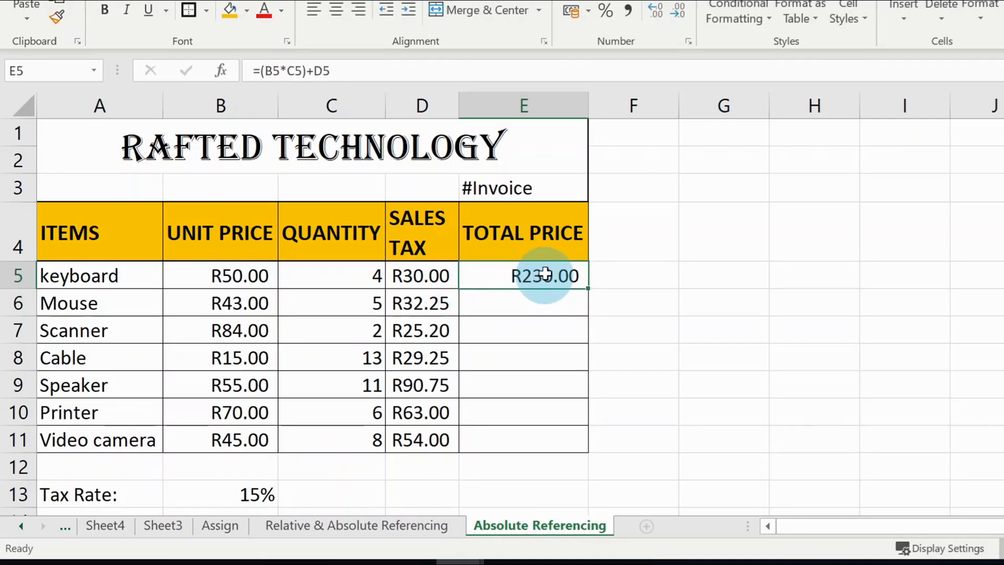
{"action": "left_click", "coordinate": [12, 277]}
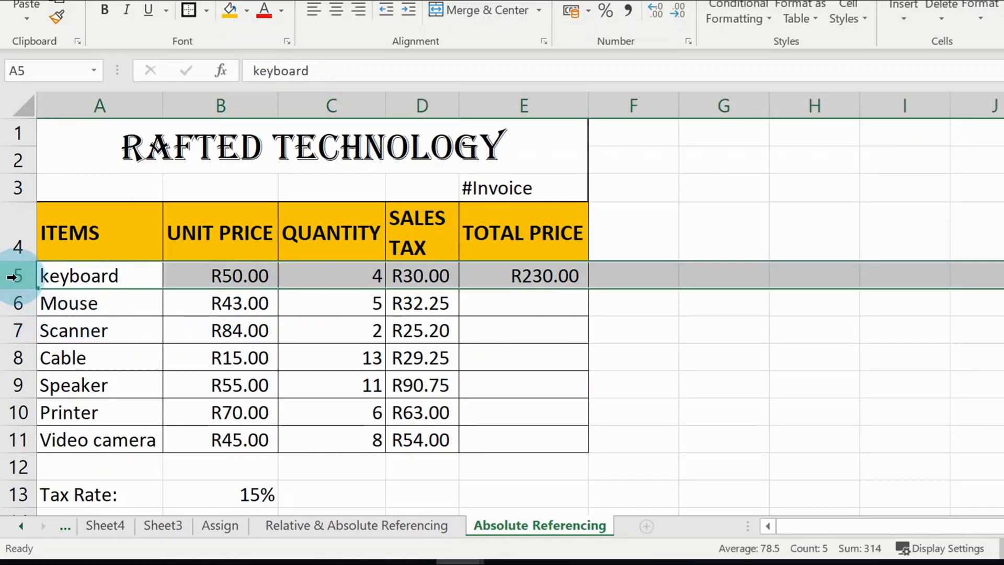
{"action": "left_click", "coordinate": [520, 274]}
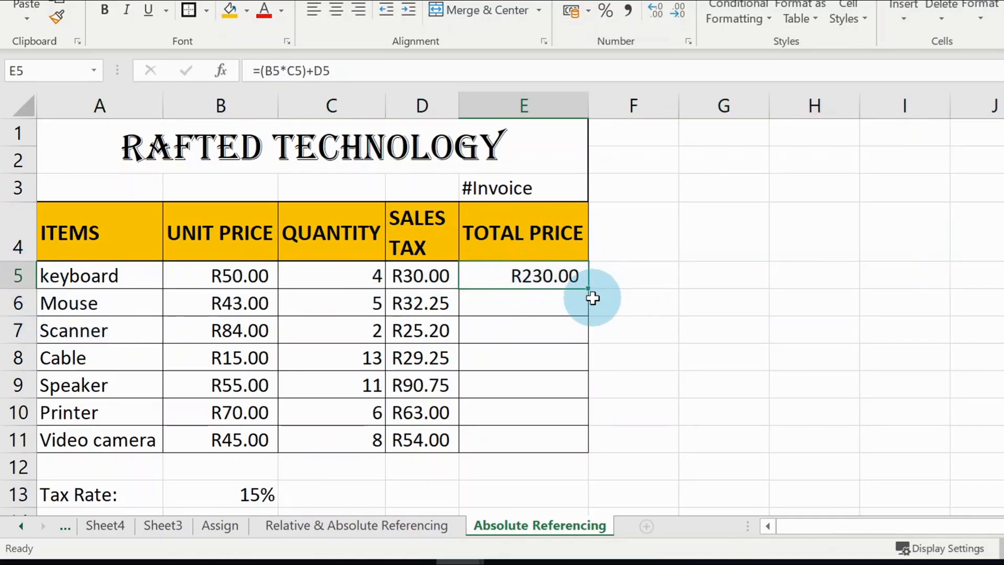
{"action": "left_click_drag", "start_coordinate": [589, 291], "coordinate": [590, 446]}
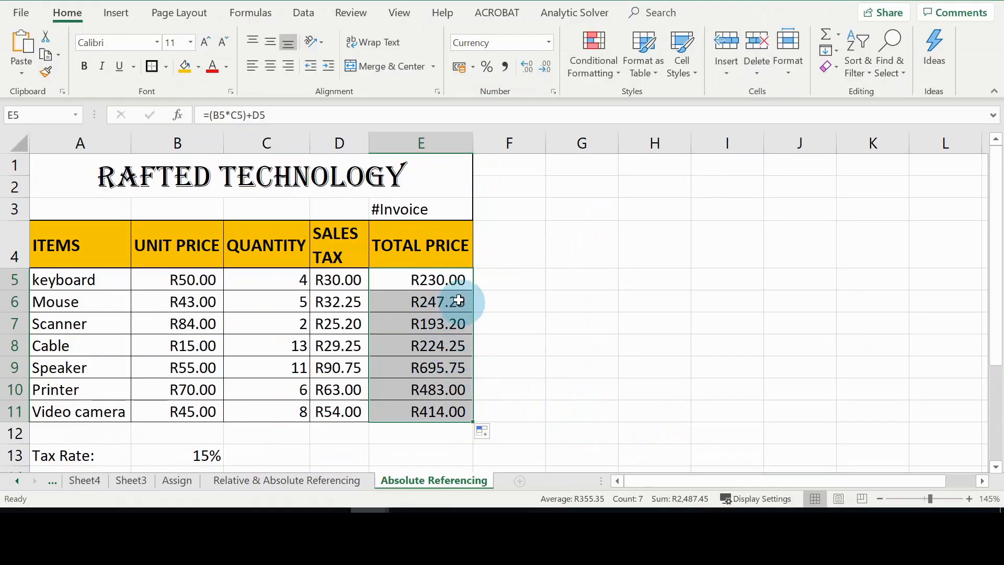
{"action": "left_click", "coordinate": [339, 142]}
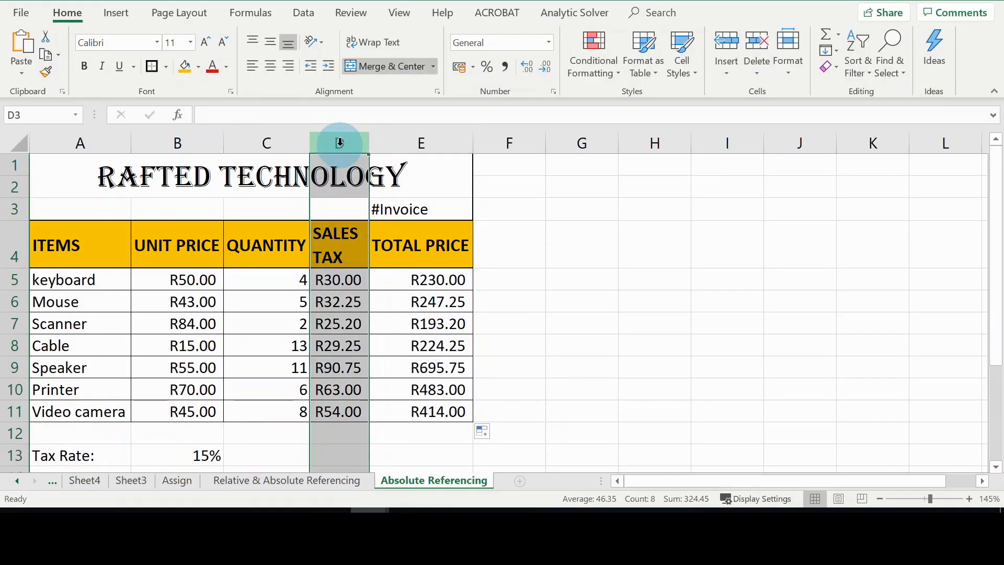